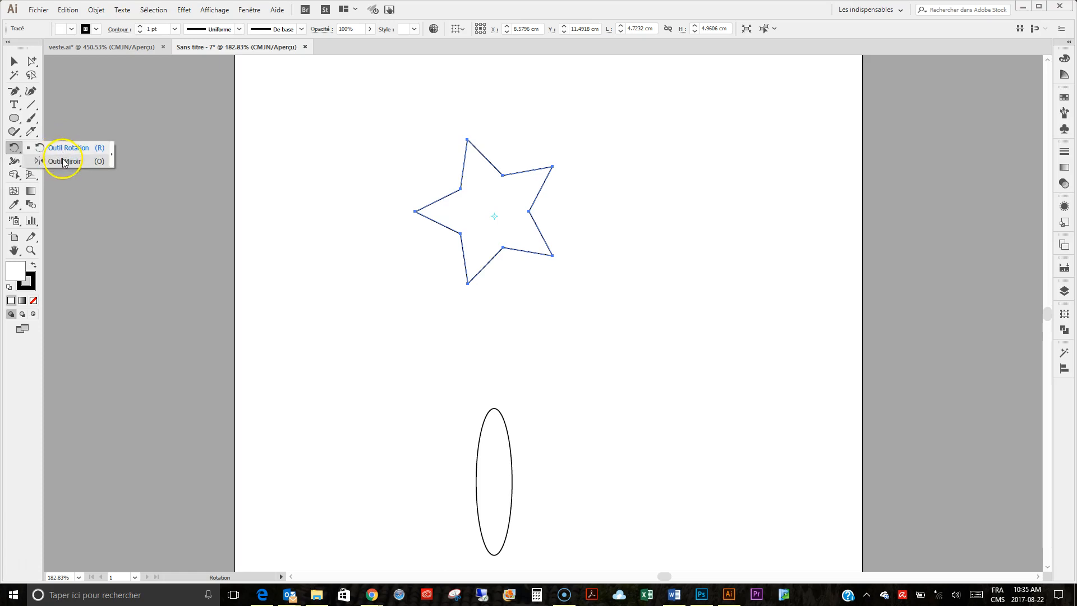
left_click(19, 155)
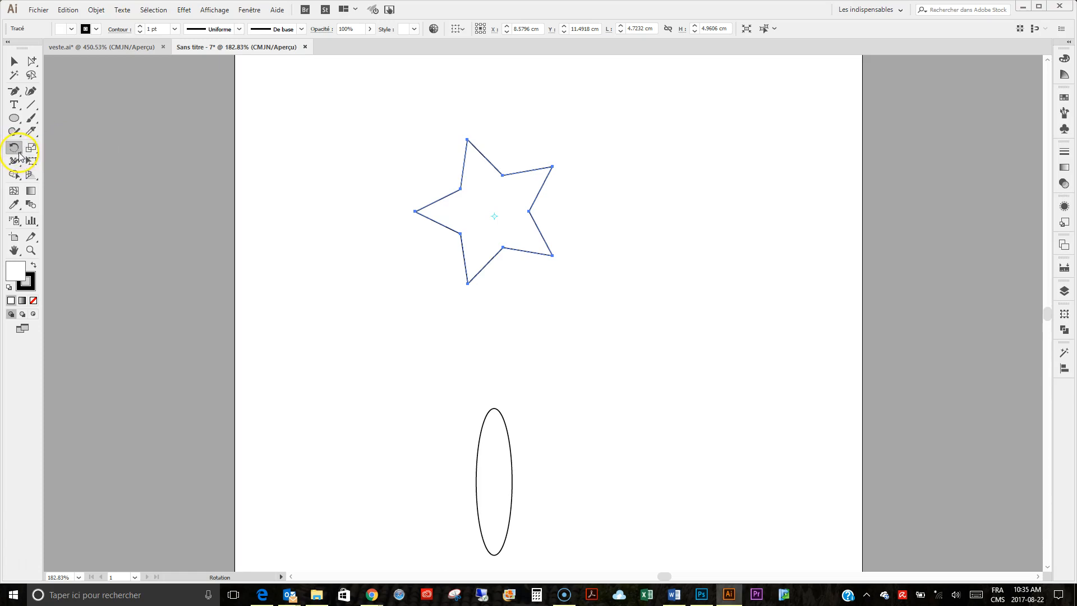
left_click(96, 12)
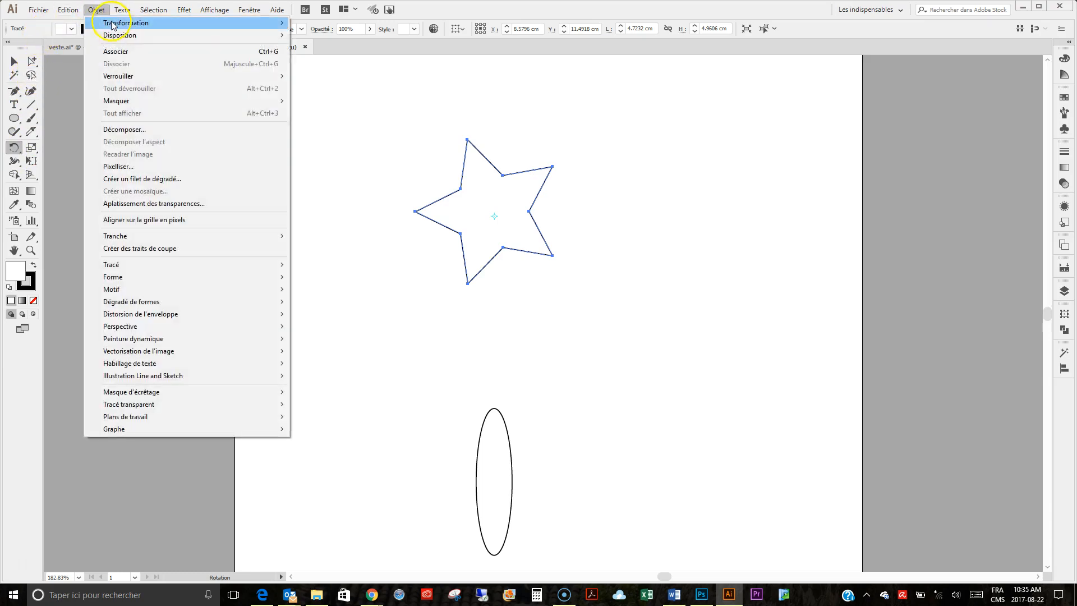
mouse_move(115, 24)
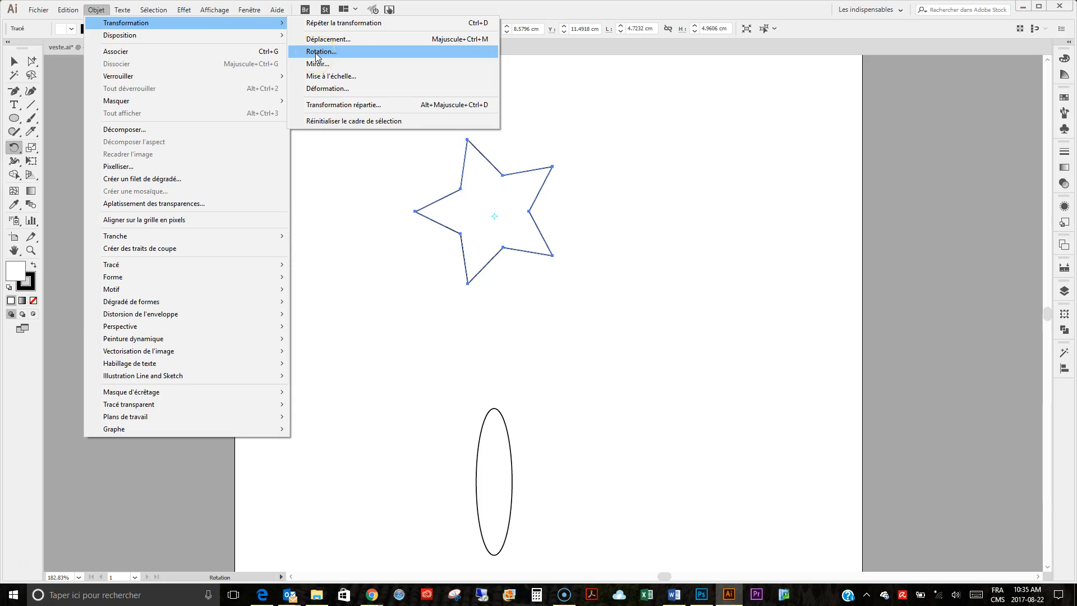
left_click(13, 148)
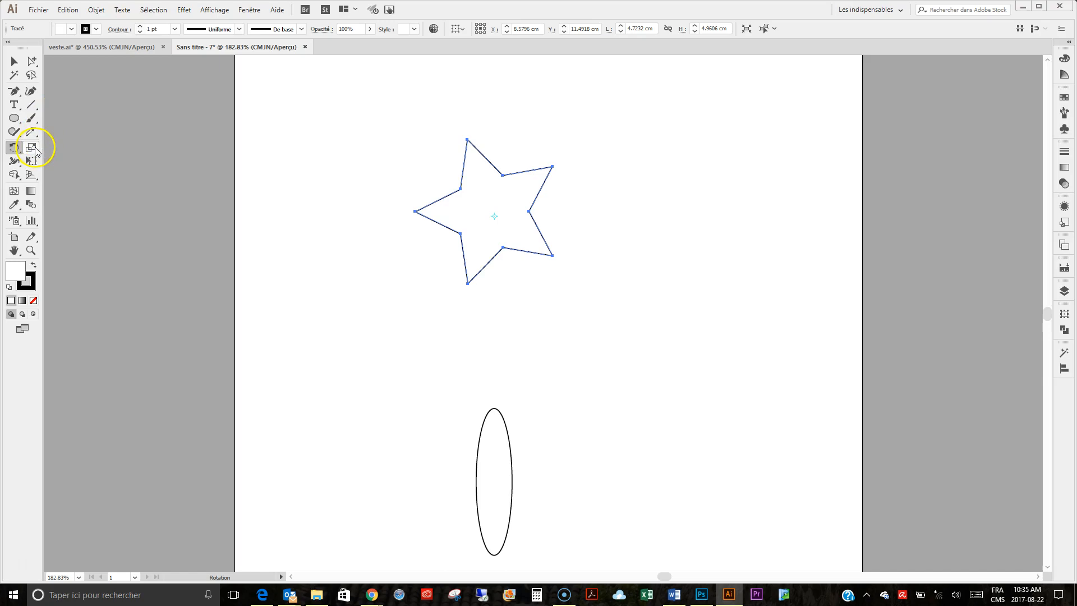
- Select the star and rotate it freehand by its bounding box to about 45°
left_click(15, 61)
left_click(474, 148)
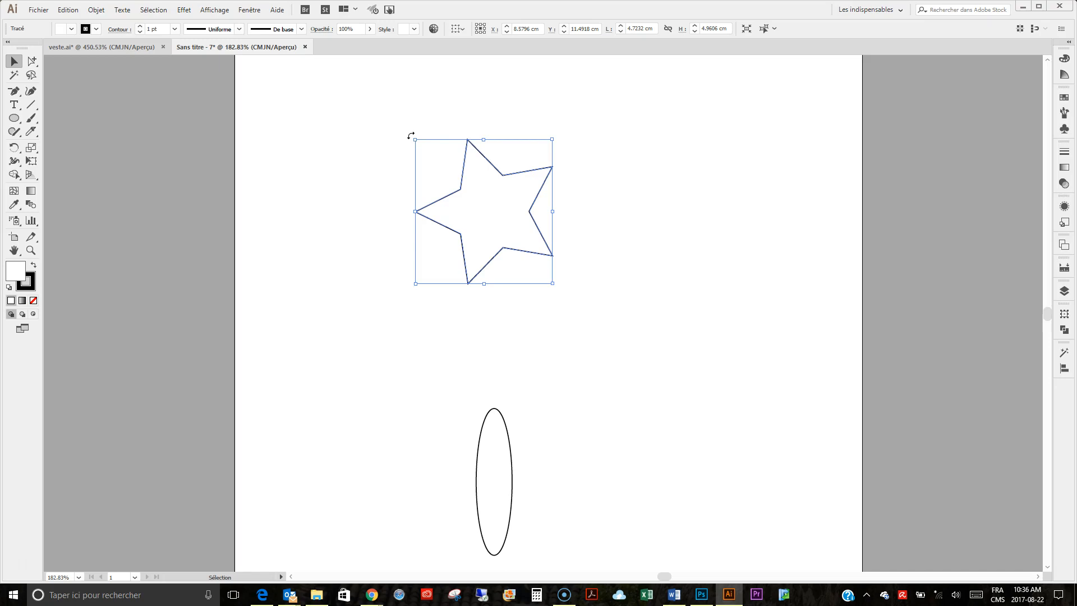
left_click_drag(410, 136, 501, 138)
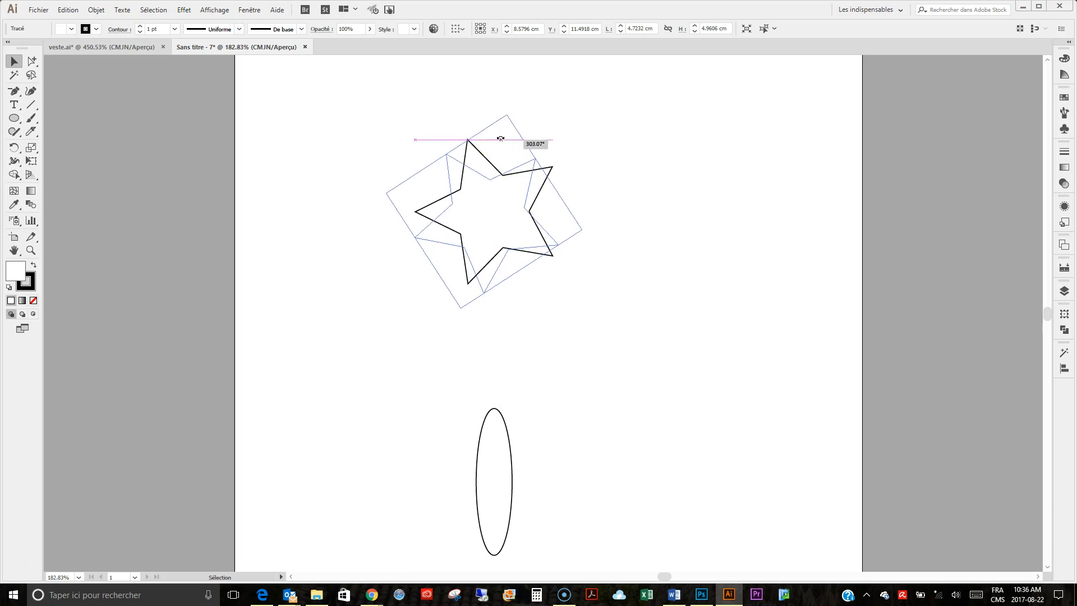
left_click_drag(500, 138, 501, 138)
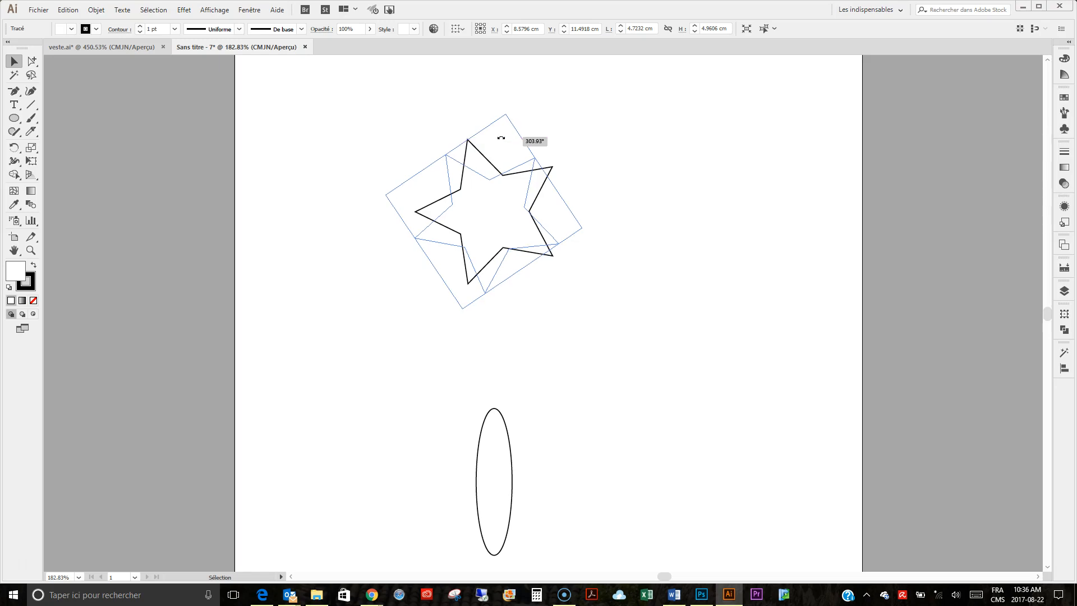
left_click_drag(501, 138, 413, 218)
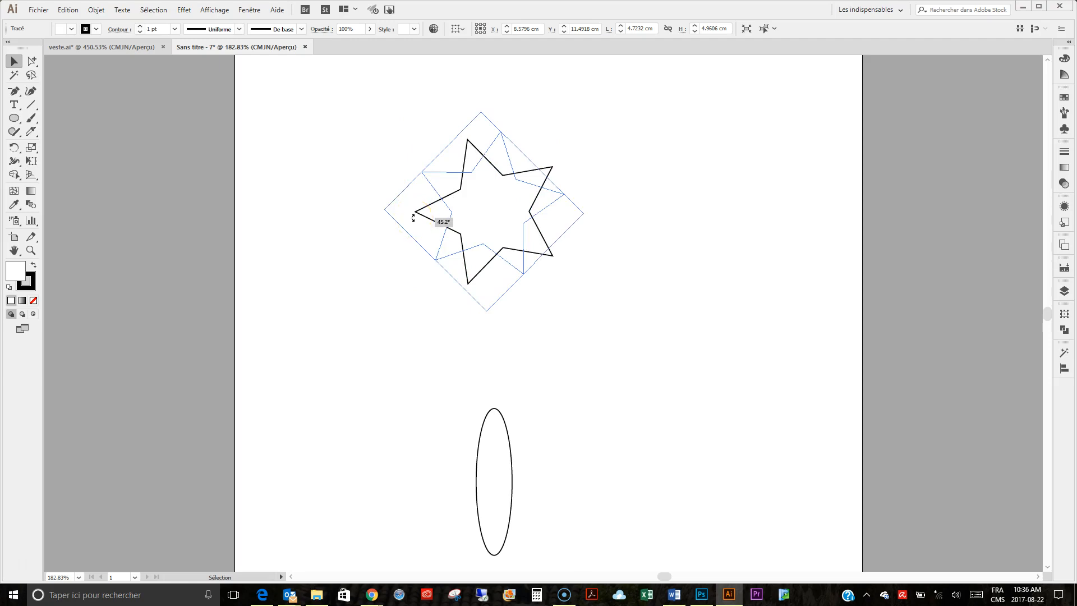
left_click_drag(413, 218, 411, 221)
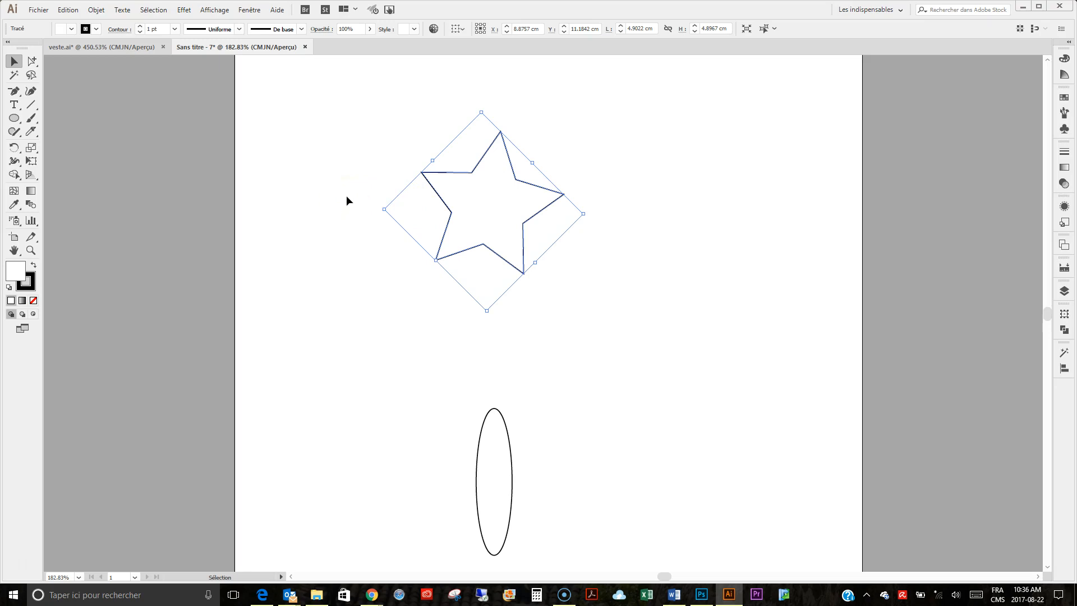
- Set the star's right tip as the rotation pivot, swing the star around it, and swing it back to point upward
left_click(14, 149)
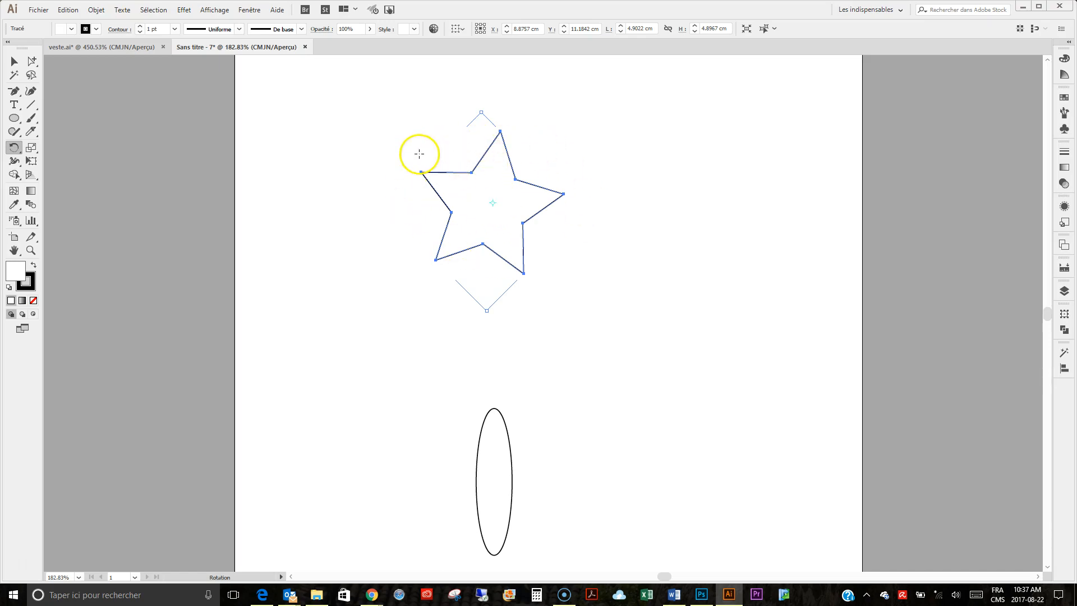
left_click(564, 194)
left_click_drag(491, 140, 577, 245)
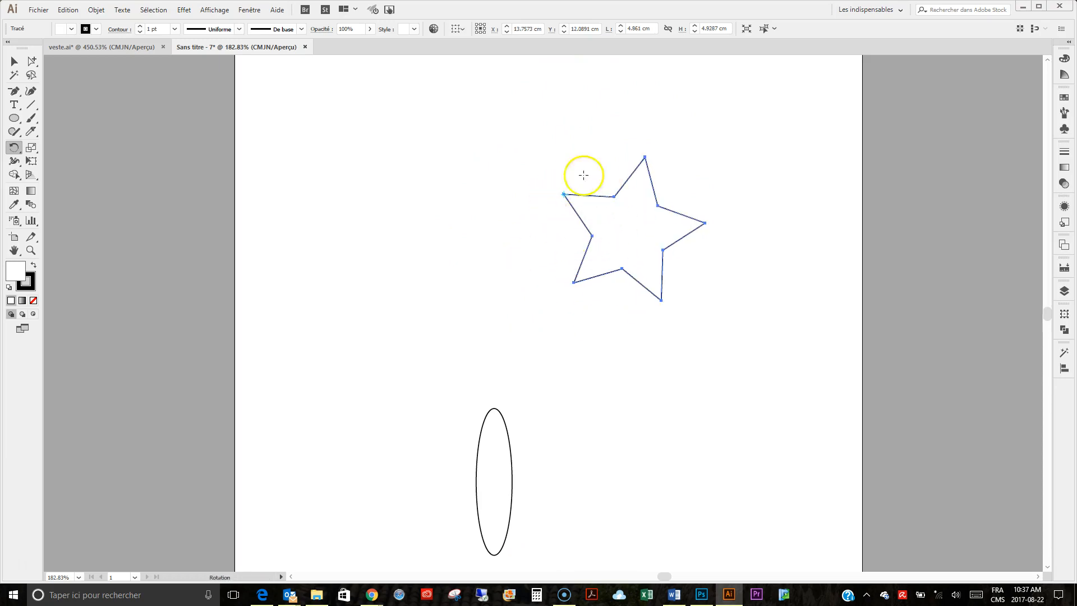
left_click(563, 194)
mouse_move(567, 269)
left_mouse_down()
mouse_move(472, 226)
mouse_move(536, 251)
mouse_move(533, 180)
mouse_move(502, 183)
mouse_move(528, 168)
left_mouse_up()
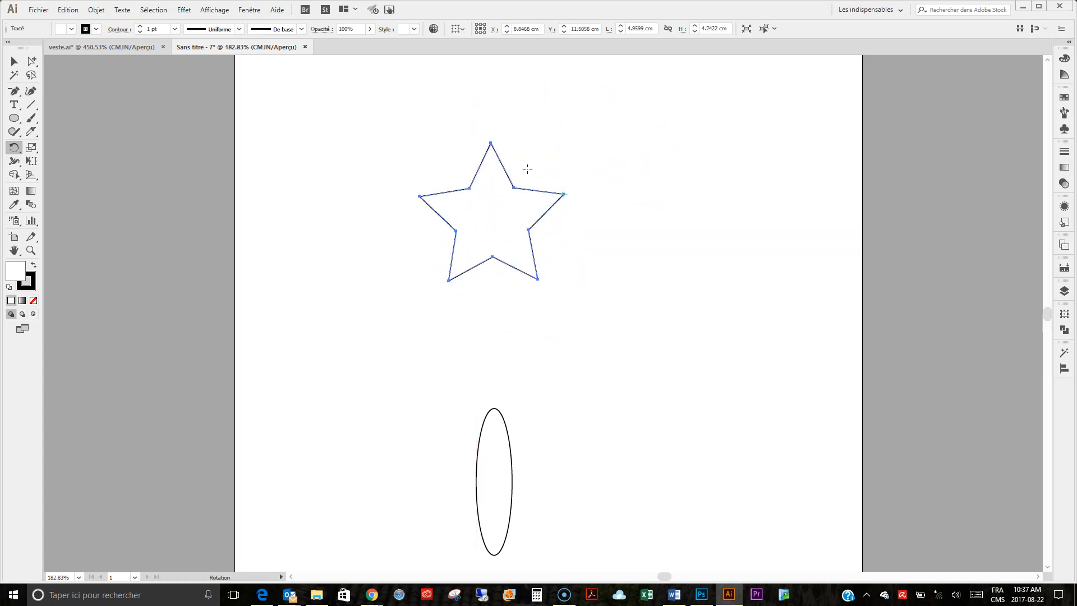
- Open the numeric Rotation settings for the star and preview a 45° angle
left_click(96, 10)
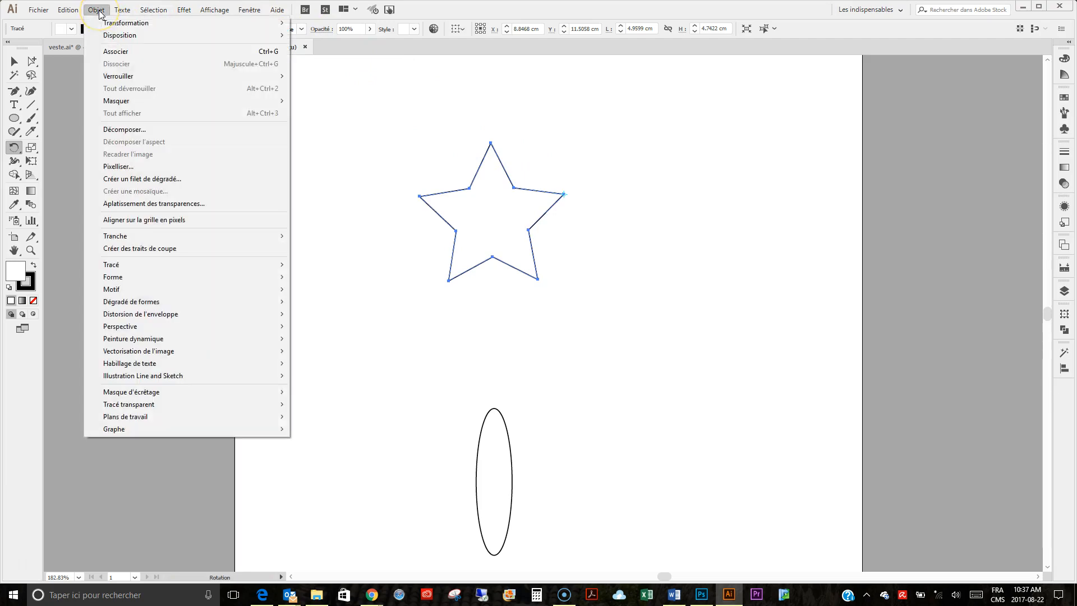
mouse_move(129, 22)
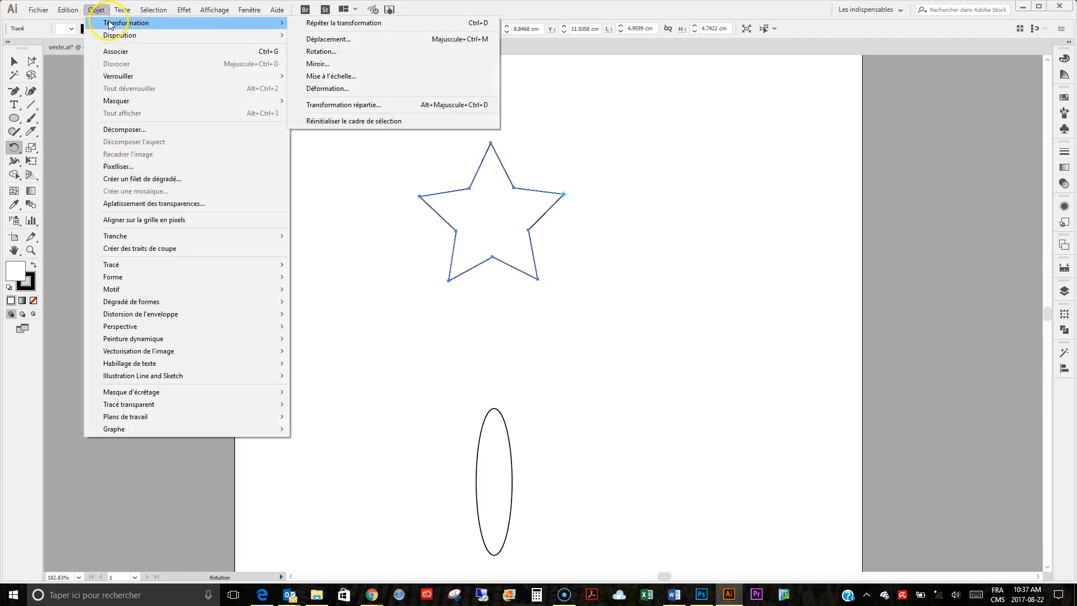
left_click(359, 51)
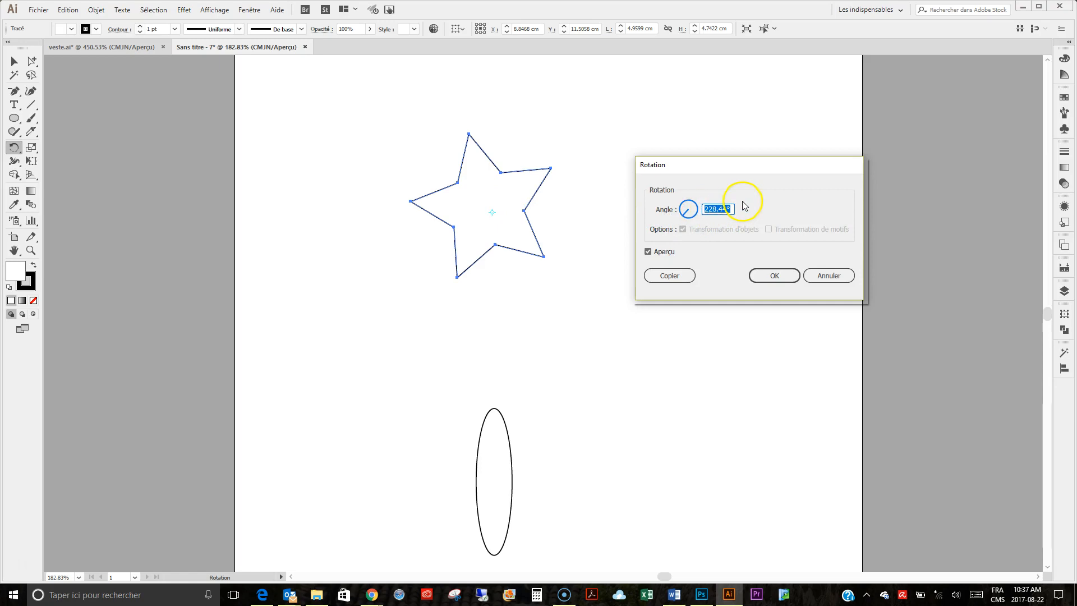
type("45")
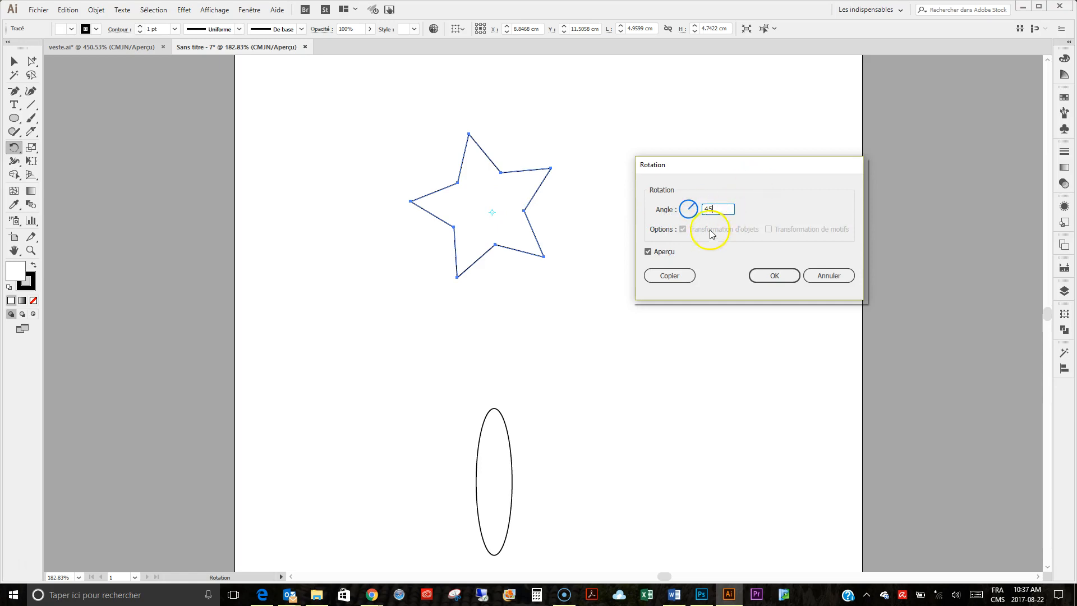
left_click(672, 252)
left_click(673, 252)
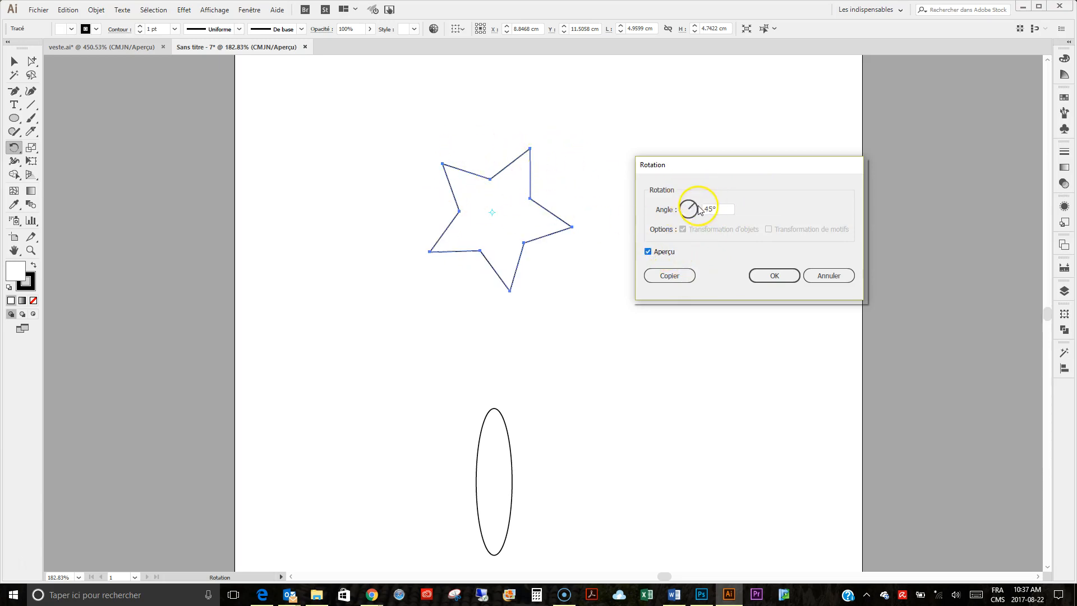
- Adjust the star's rotation angle to 249° and apply the rotation
left_click_drag(695, 212, 691, 218)
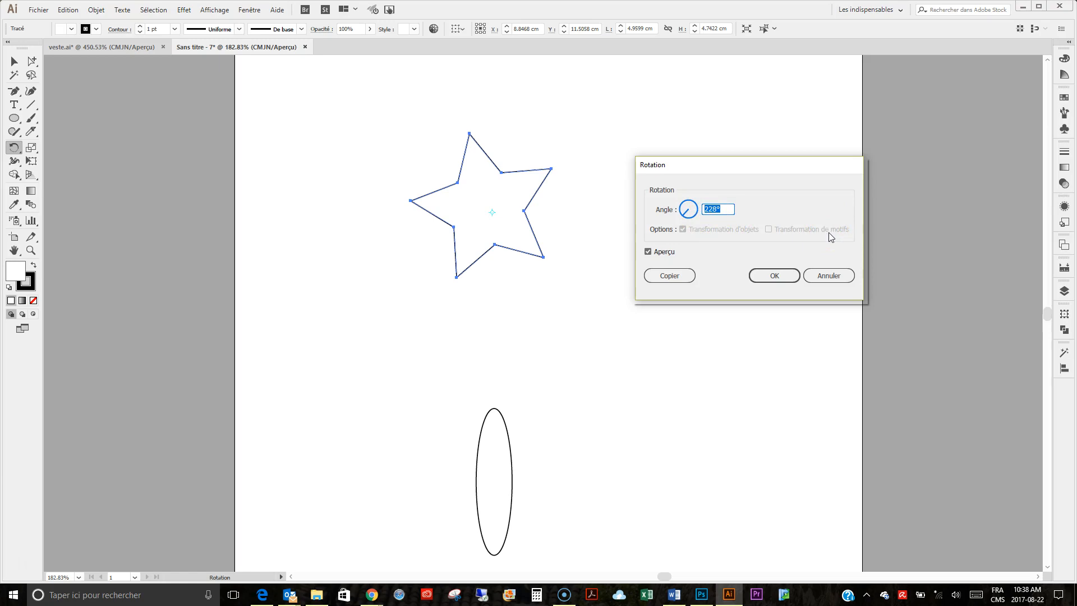
key("shift+Up")
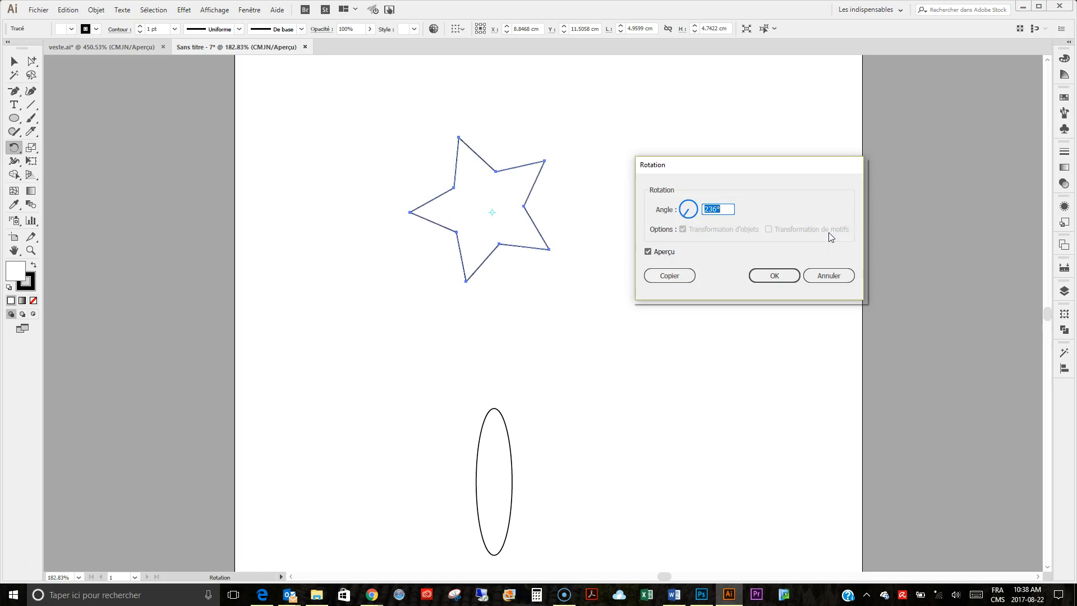
key("Up")
key("Up")
key("Up")
key("Up")
key("Up")
key("Up")
key("Up")
key("Up")
key("Up")
key("Up")
key("Up")
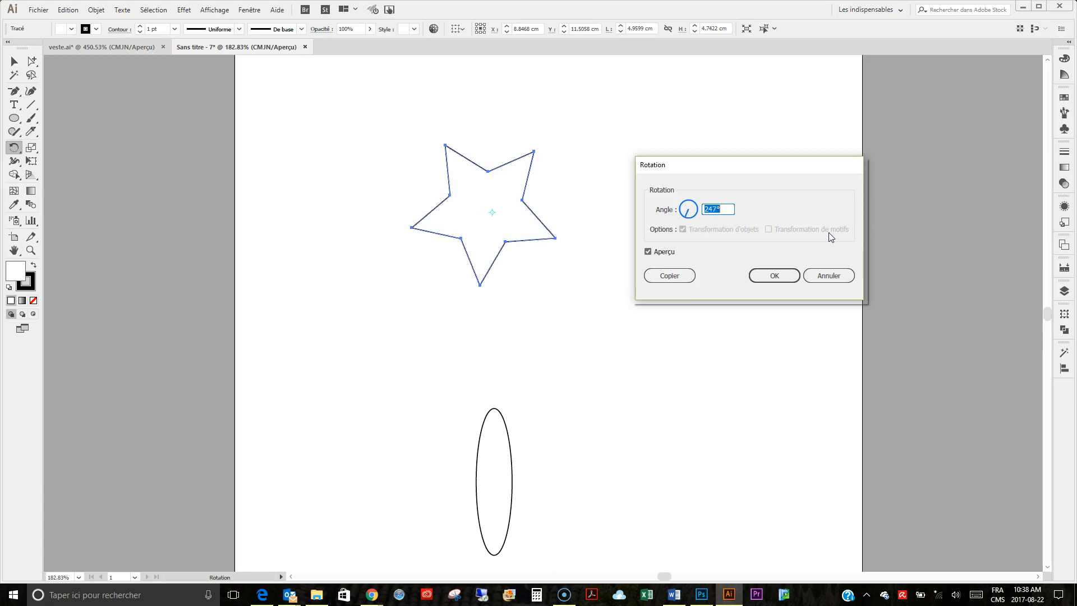
left_click(776, 276)
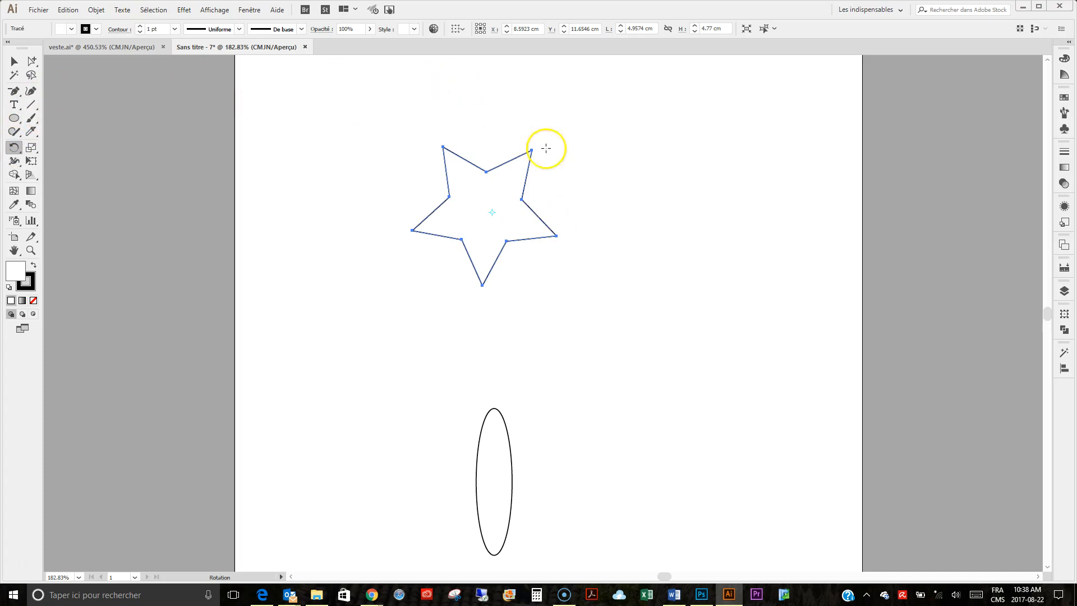
- Apply a 0° rotation to the star with its right tip as the pivot, and delete the star
left_click(557, 235, "alt")
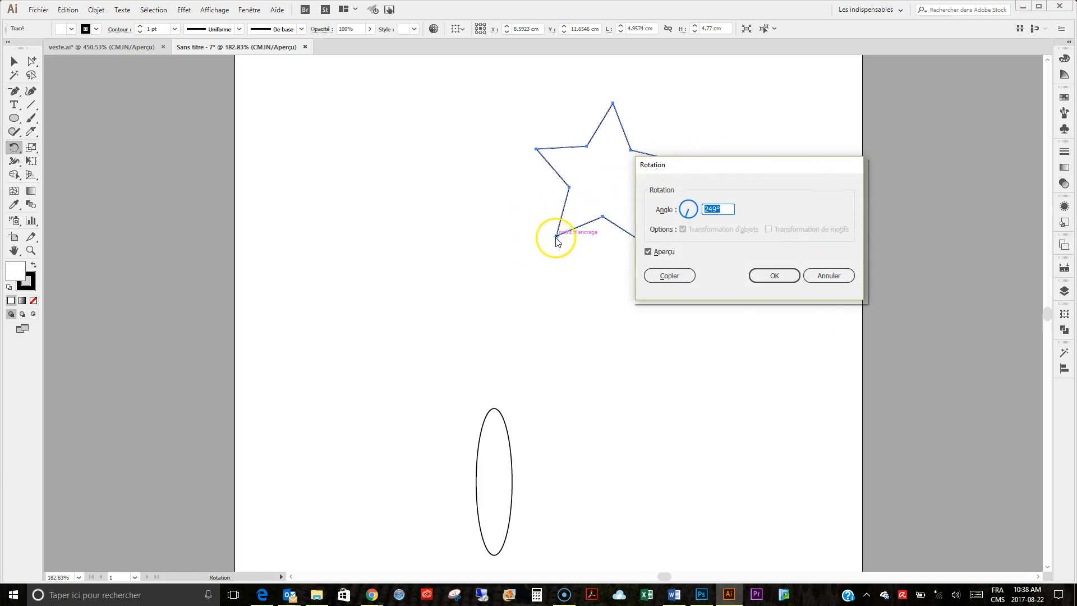
mouse_move(689, 210)
left_mouse_down()
mouse_move(713, 212)
mouse_move(693, 219)
mouse_move(695, 209)
left_mouse_up()
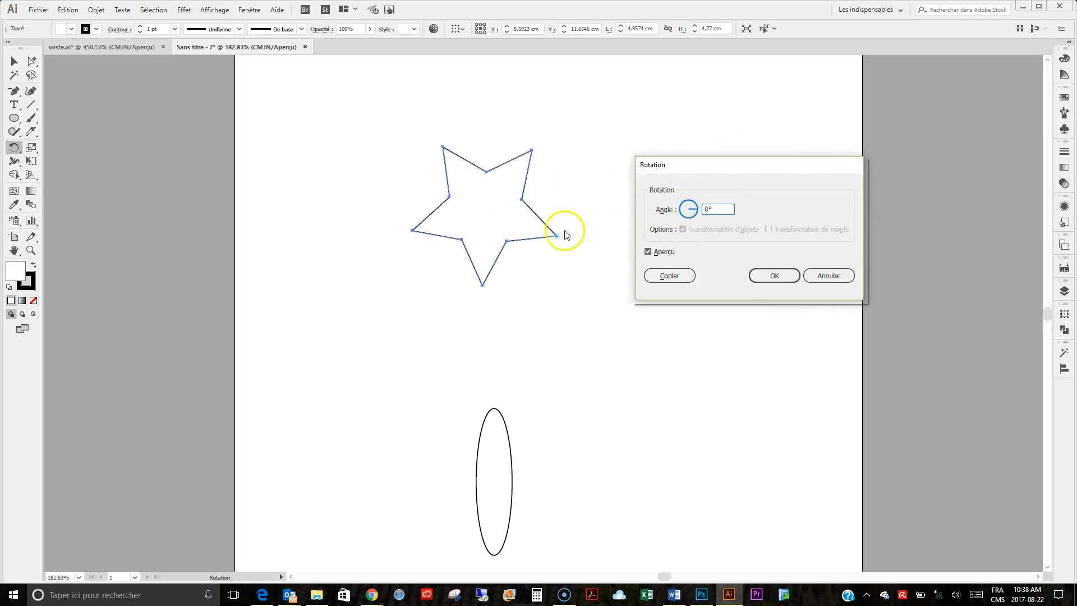
left_click(773, 277)
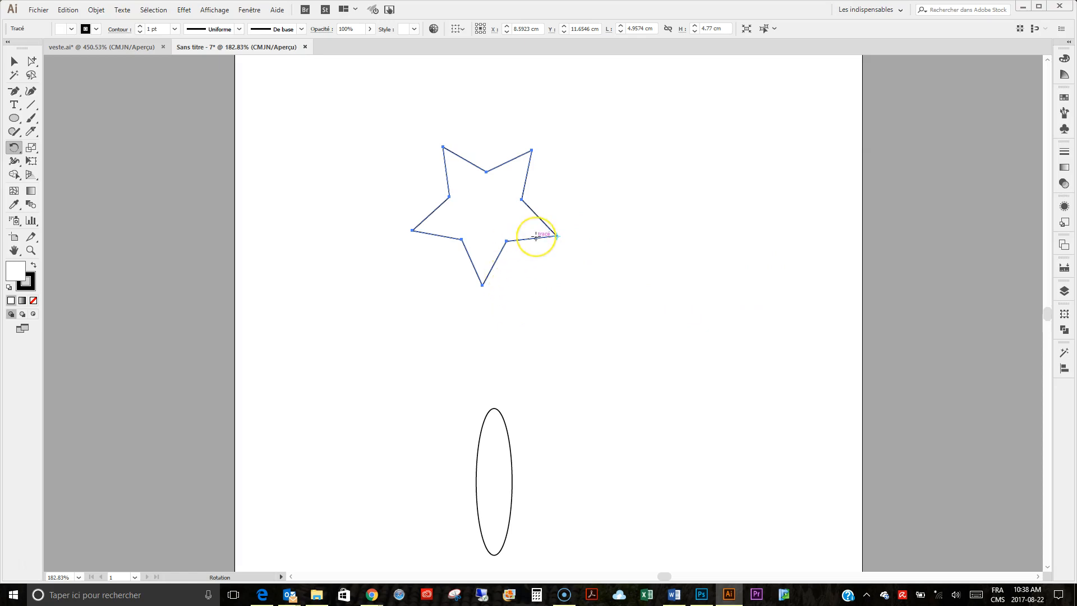
key("Delete")
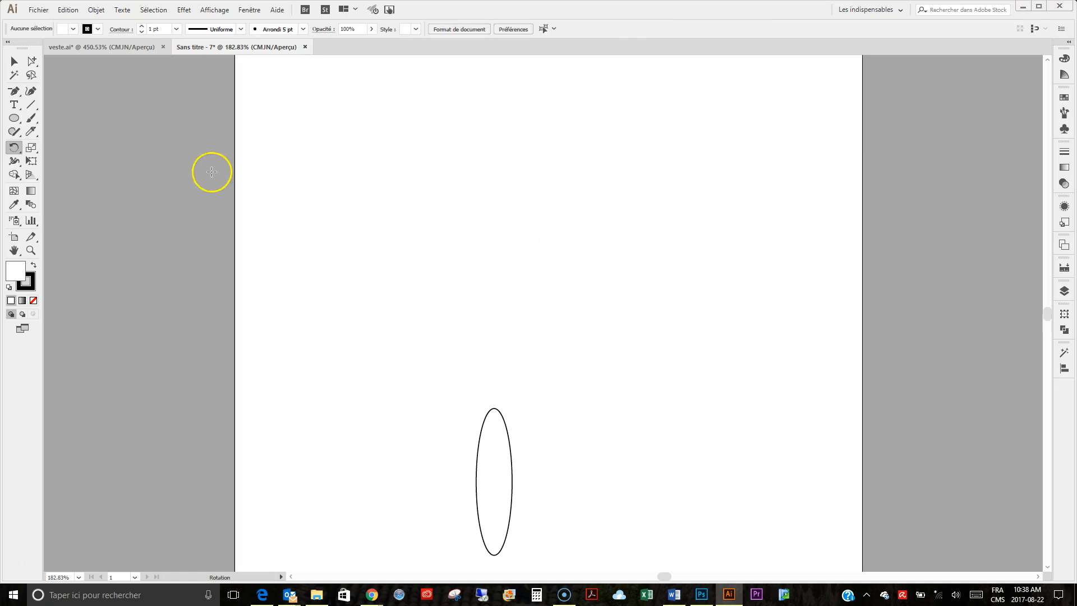
- Create a copy of the narrow ellipse rotated 15° around its top anchor point
left_click(15, 62)
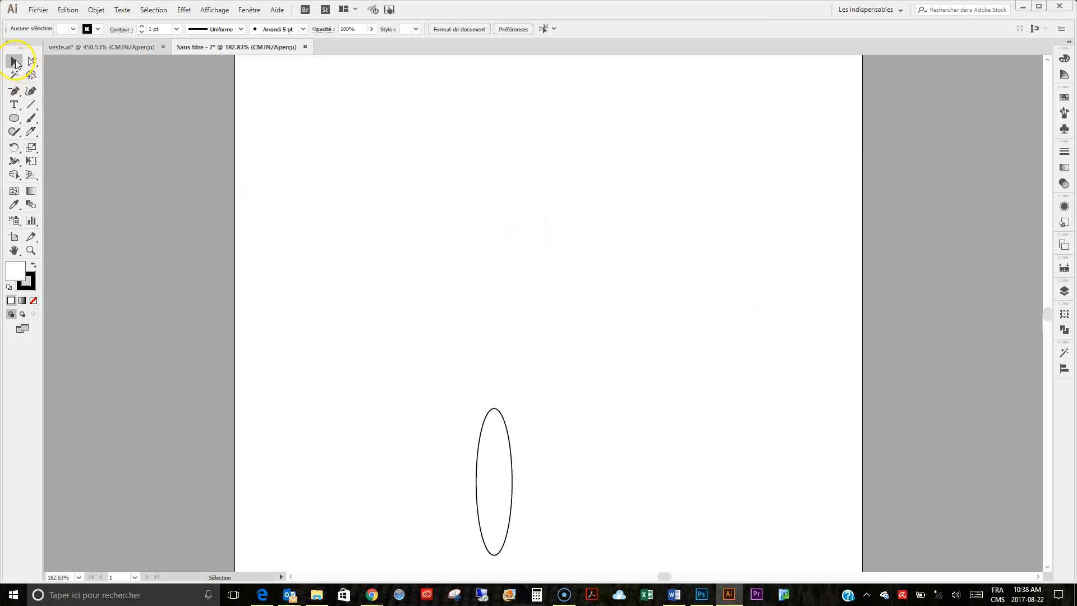
left_click(496, 412)
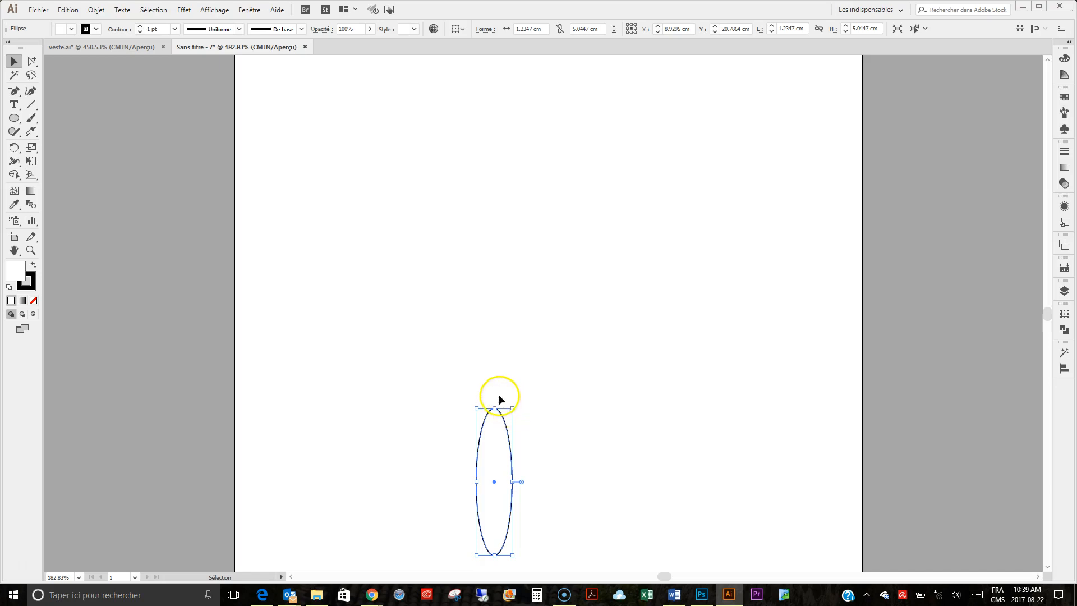
left_click(14, 147)
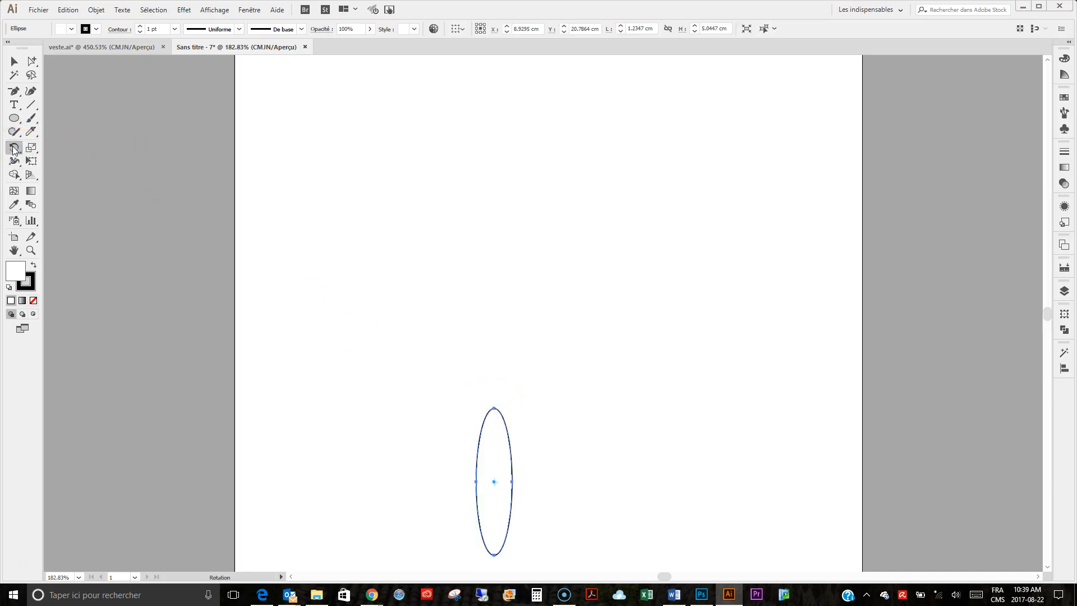
left_click(494, 408, "alt")
left_click(721, 208)
double_click(722, 208)
type("15")
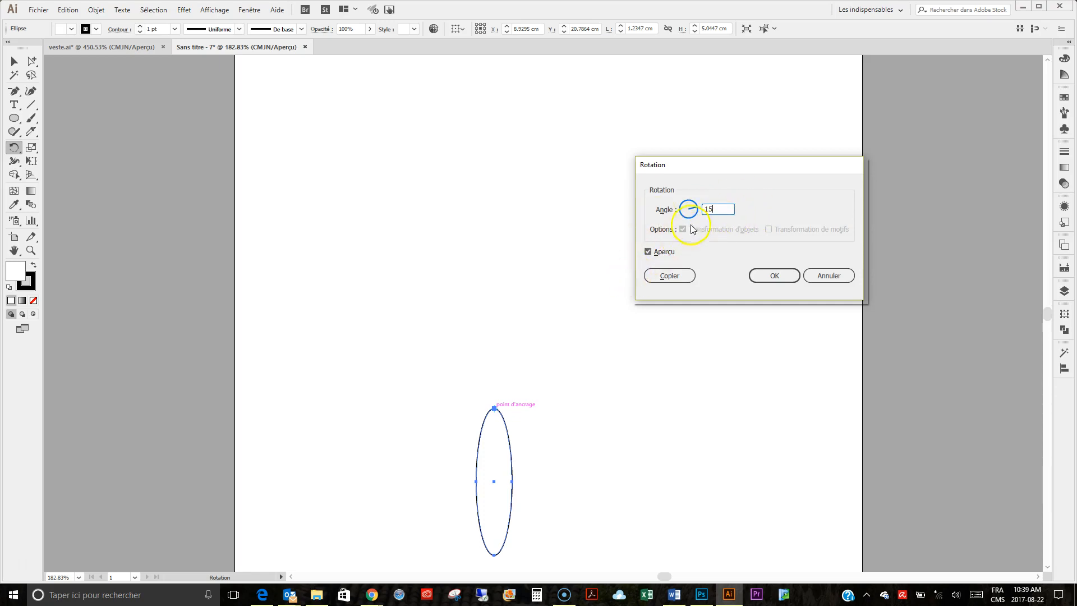
left_click(768, 275)
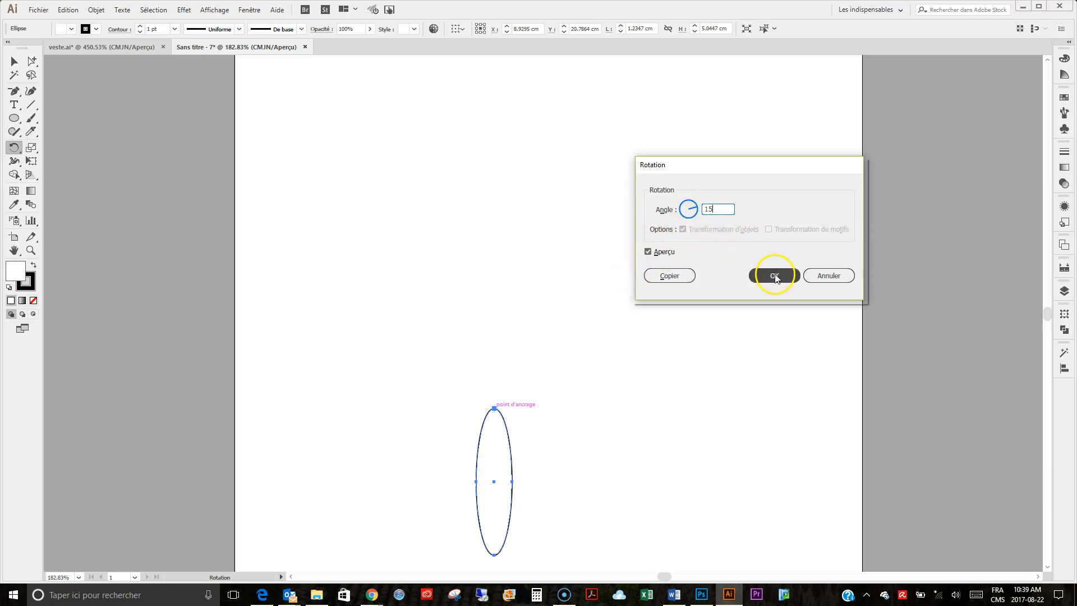
left_click(685, 276)
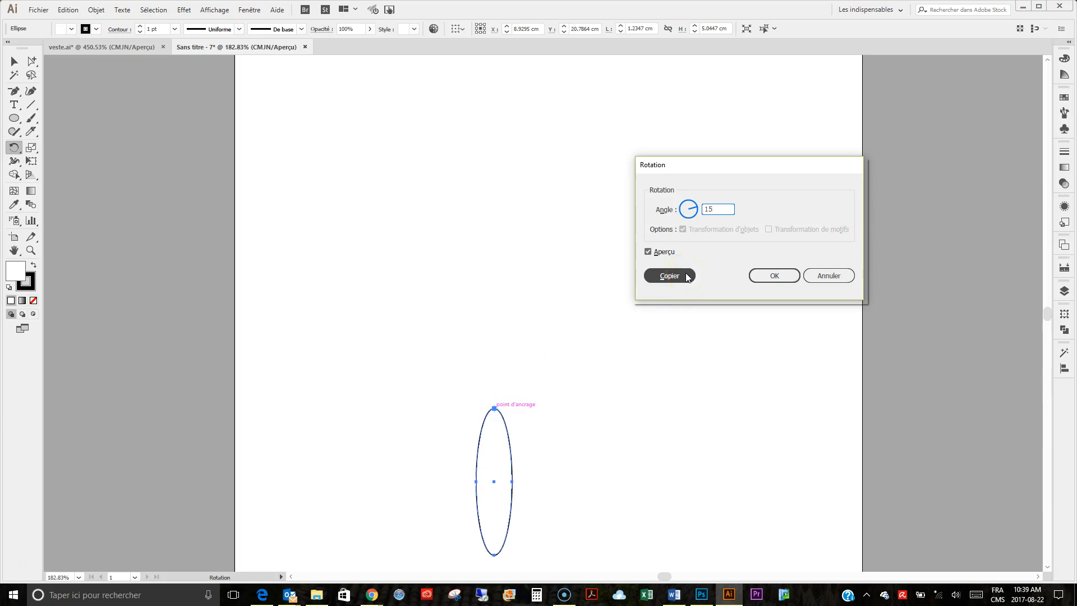
left_click(686, 275)
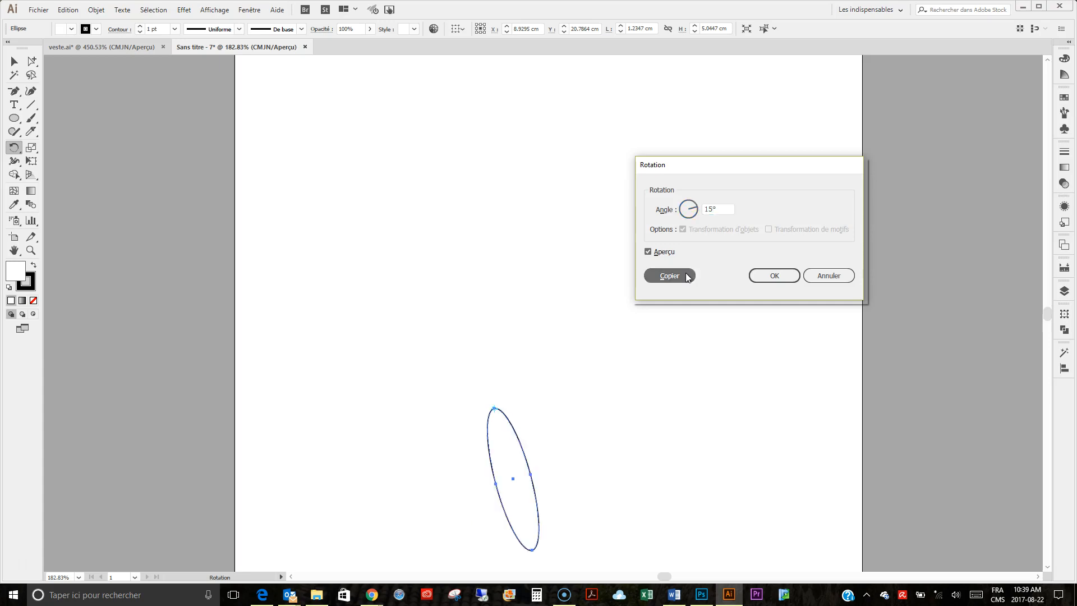
left_click(663, 293)
left_click(511, 443)
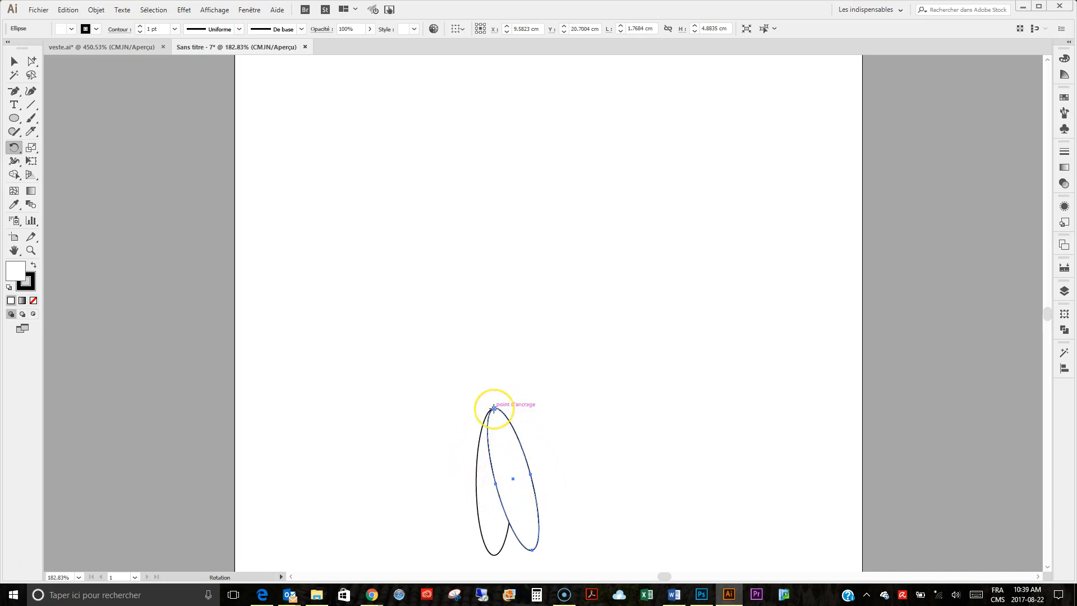
- Make another 15° rotated copy around the same anchor point and repeat the transformation until 24 ellipses form a complete flower
left_click(493, 408, "alt")
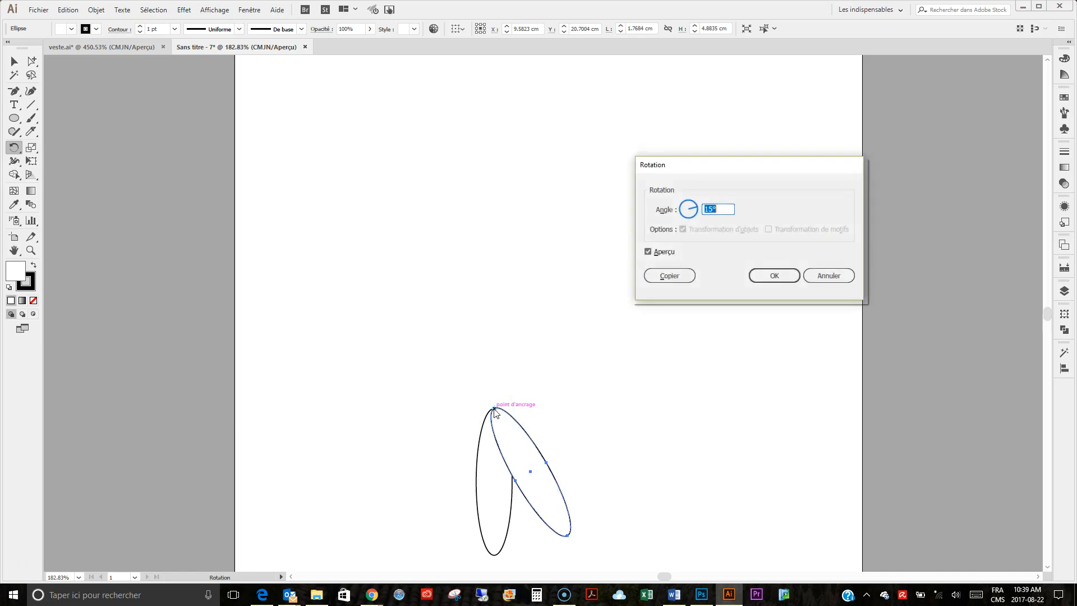
left_click(670, 276)
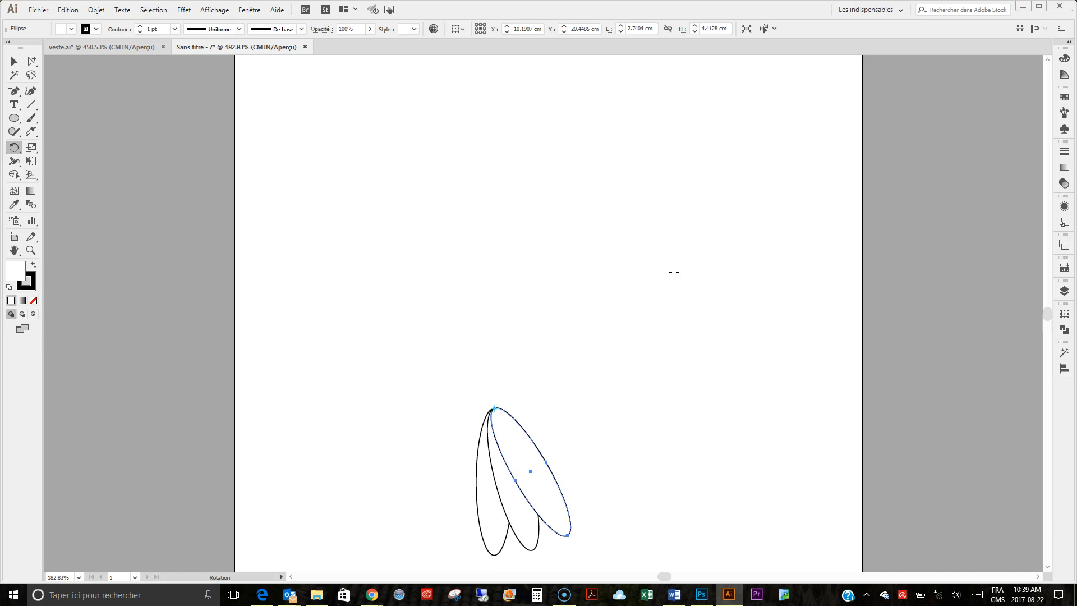
key("ctrl")
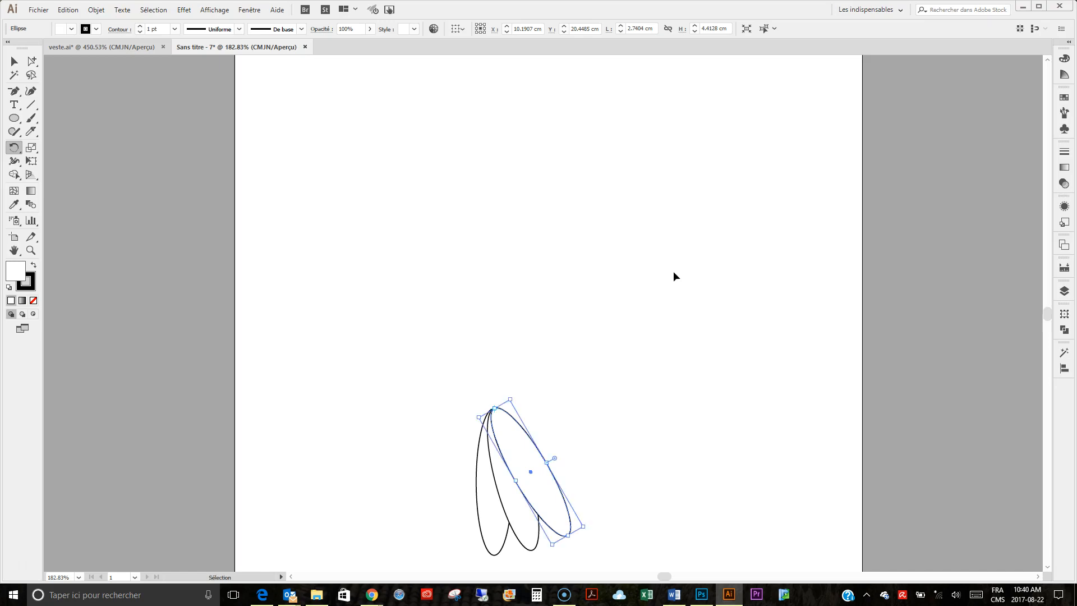
key("ctrl+d")
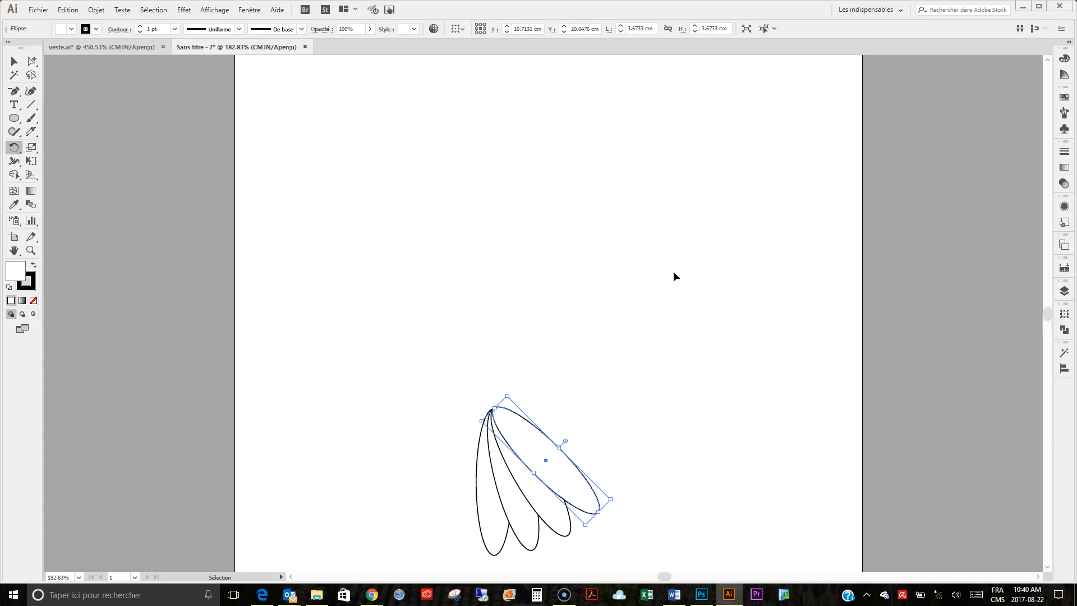
key("ctrl+d")
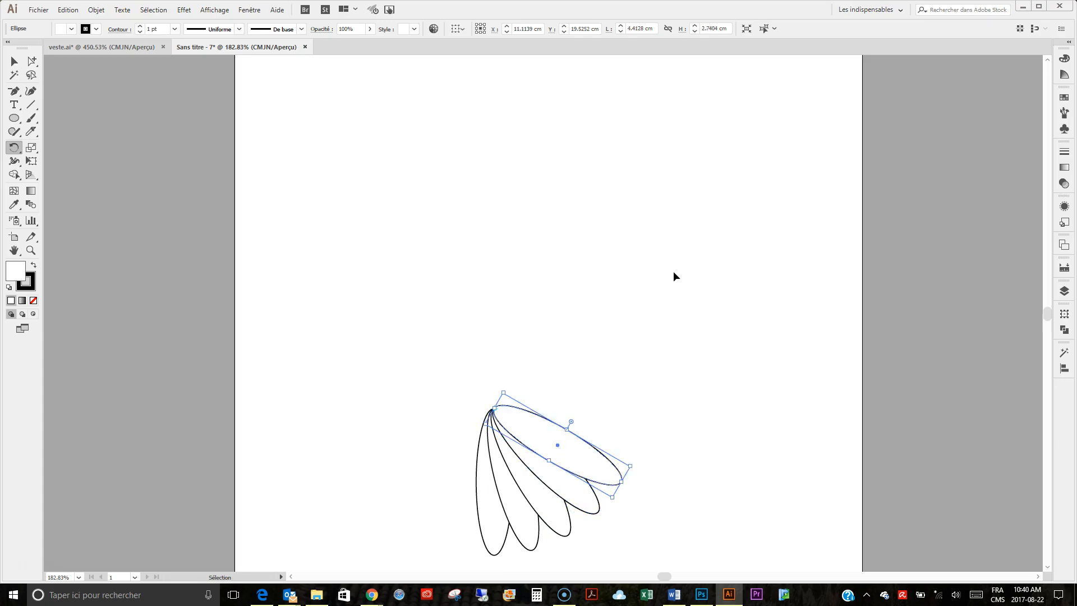
key("ctrl+d")
key("ctrl+d")
key("ctrl+d")
key("ctrl+d")
key("ctrl+d")
key("ctrl+d")
key("ctrl+d")
key("ctrl+d")
key("ctrl+d")
key("ctrl+d")
key("ctrl+d")
key("ctrl+d")
key("ctrl+d")
key("ctrl+d")
key("ctrl+d")
key("ctrl+d")
key("ctrl+d")
key("ctrl+d")
key("ctrl+z")
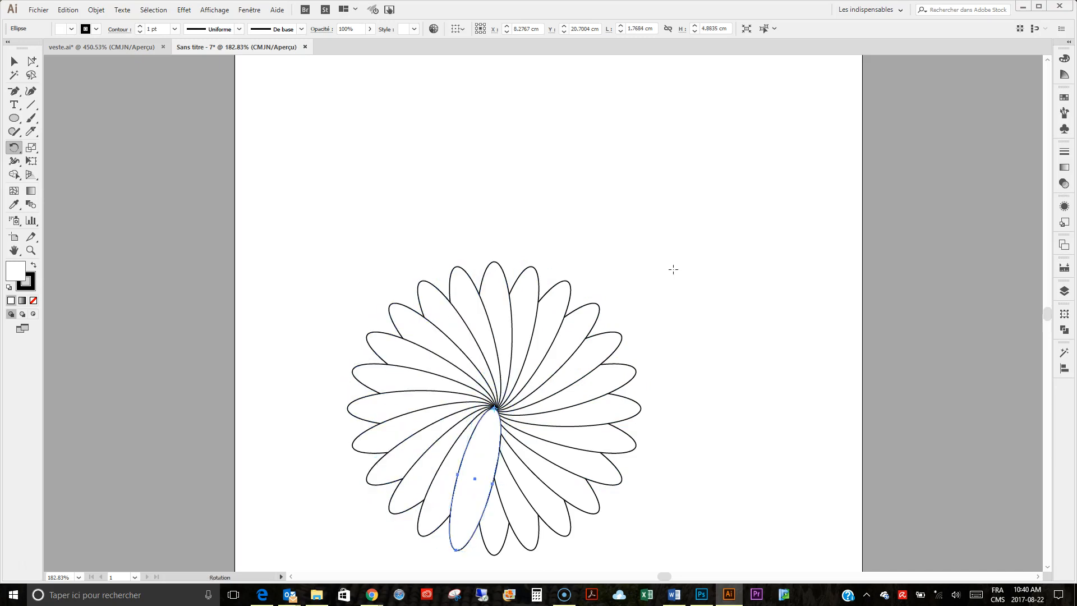
left_click(36, 59)
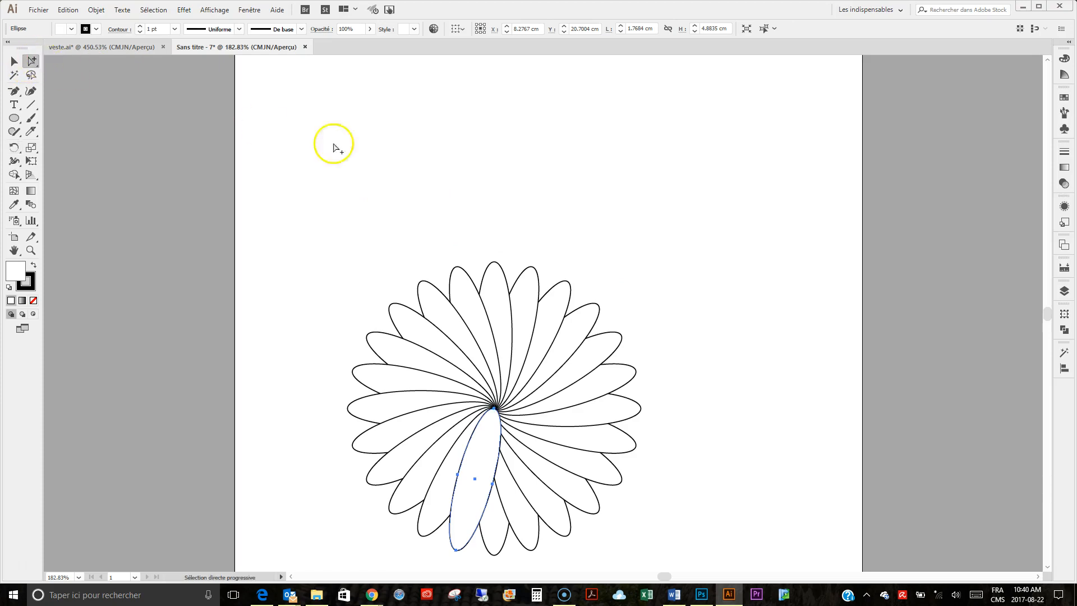